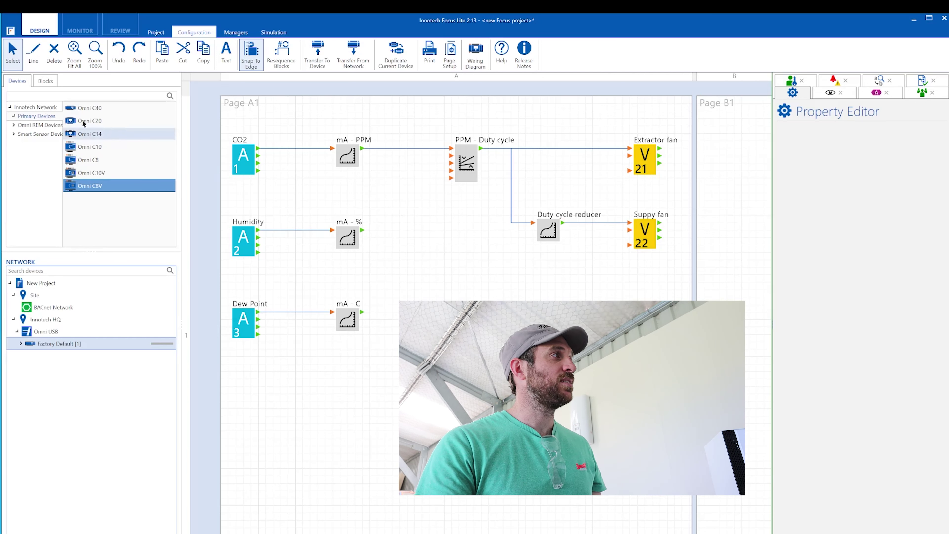
Show the Blocks library, listing Comparator, Counter, Delay and Hysteresis, instead of the device list.
left_click(47, 82)
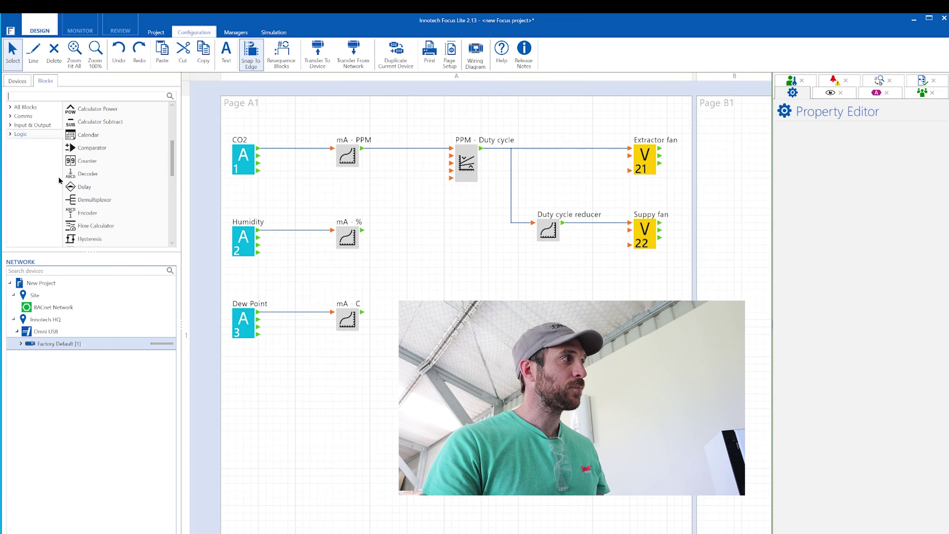
left_click(29, 127)
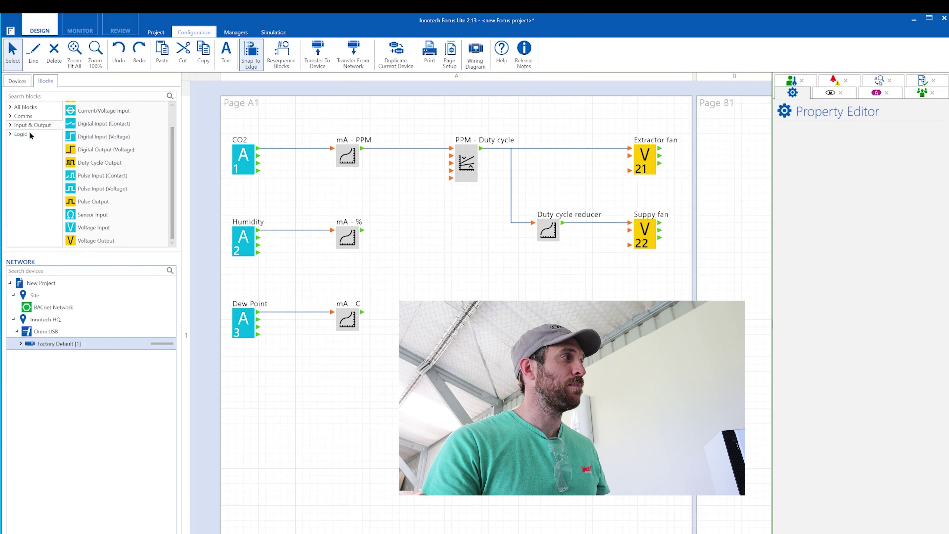
left_click(26, 135)
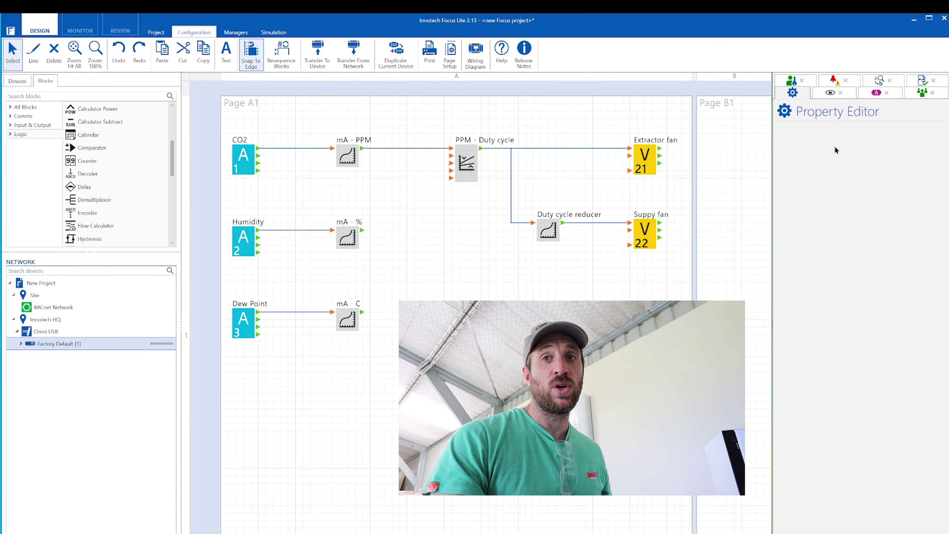
scroll(120, 131, "up", 5)
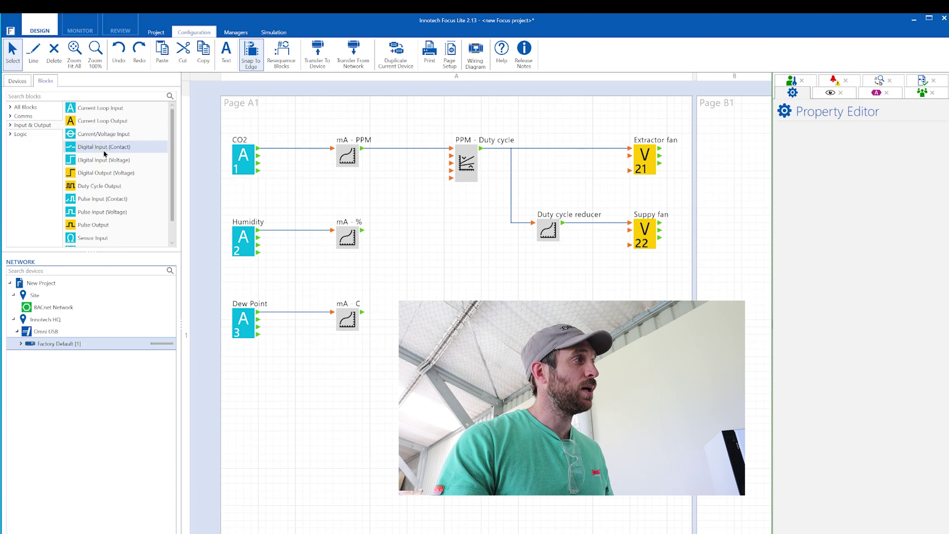
scroll(112, 178, "down", 1)
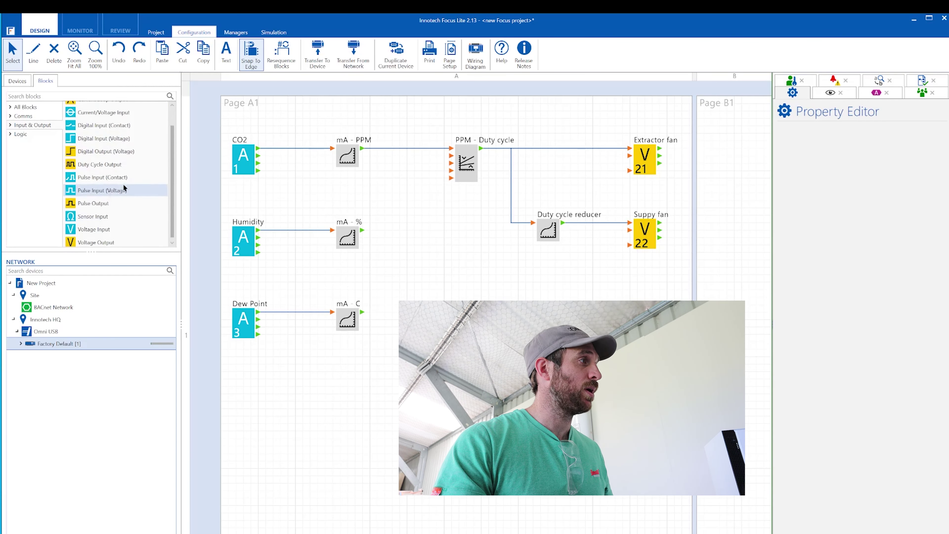
left_click_drag(99, 216, 242, 412)
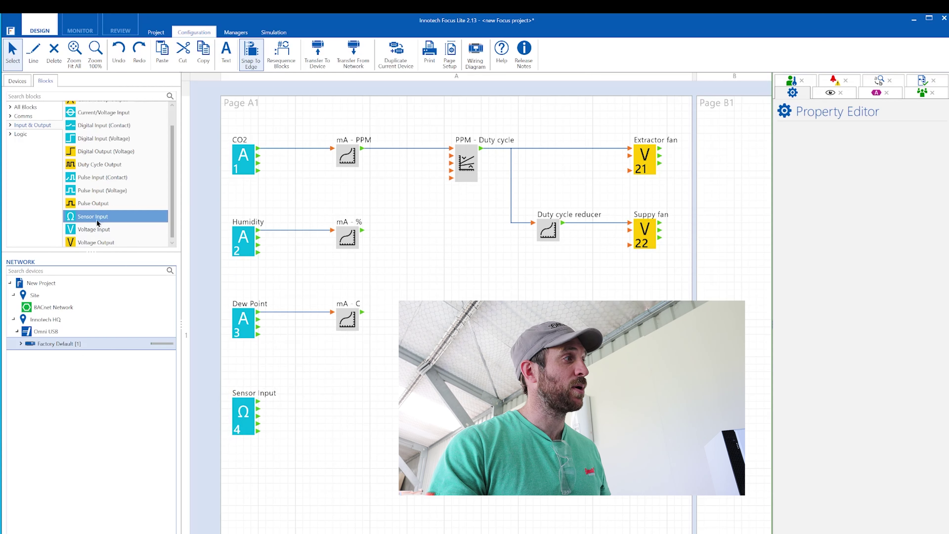
left_click_drag(96, 229, 314, 466)
left_click(250, 423)
key("Delete")
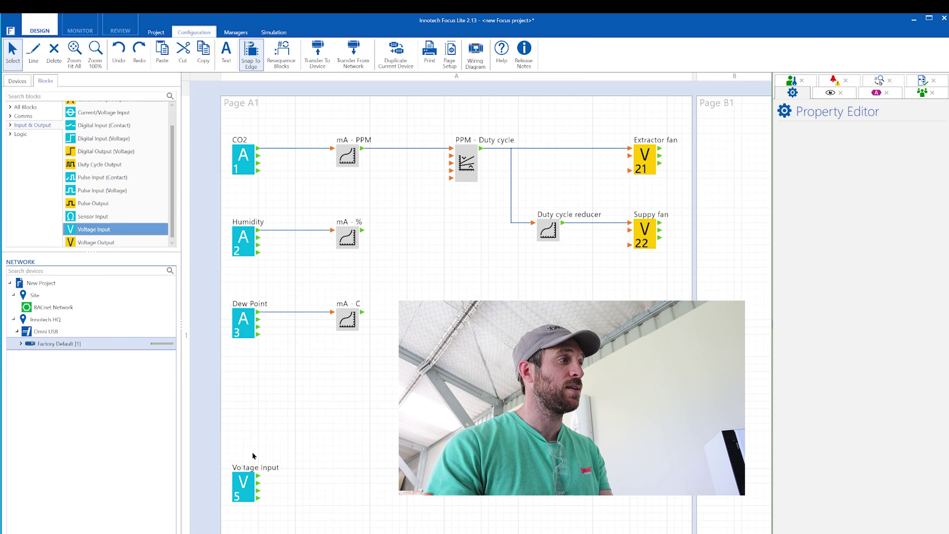
left_click(250, 485)
key("Delete")
scroll(116, 187, "up", 2)
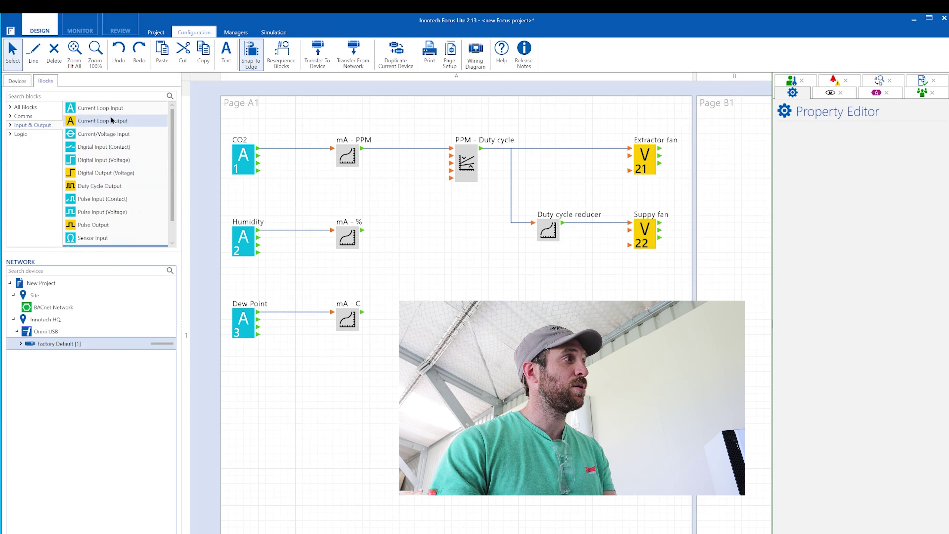
left_click_drag(114, 120, 642, 317)
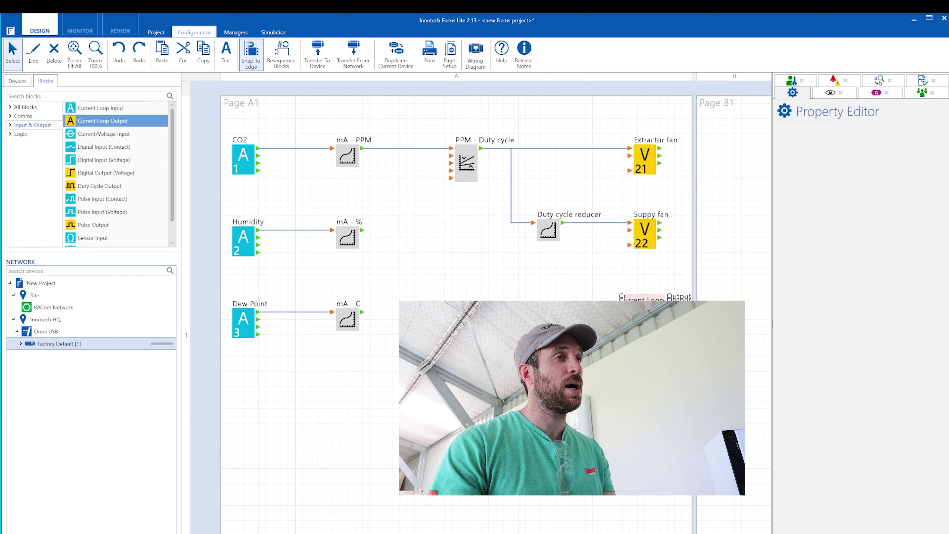
left_click(111, 189)
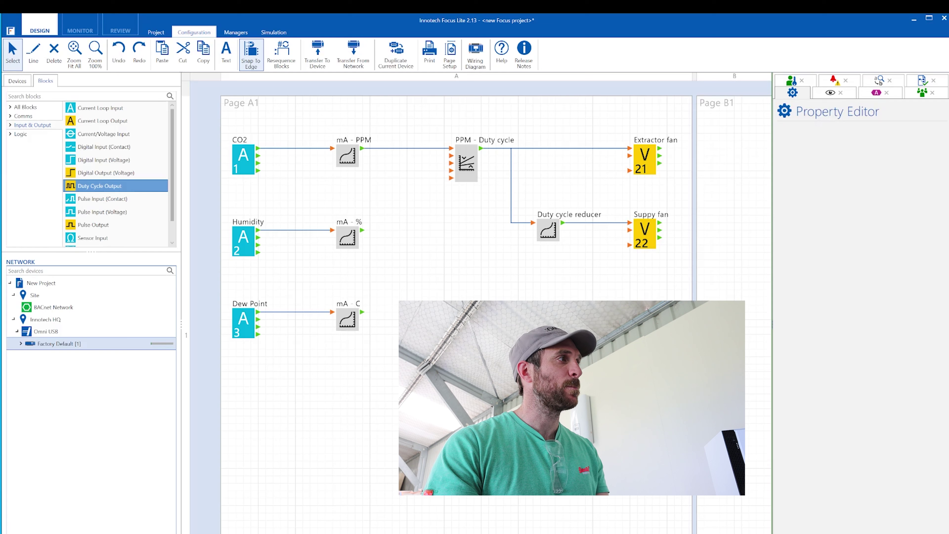
left_click(21, 134)
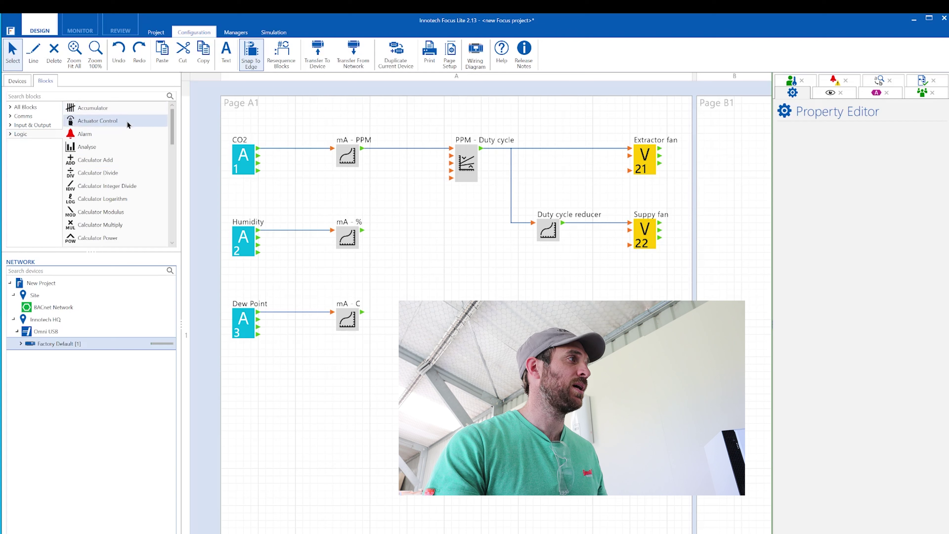
scroll(125, 141, "down", 2)
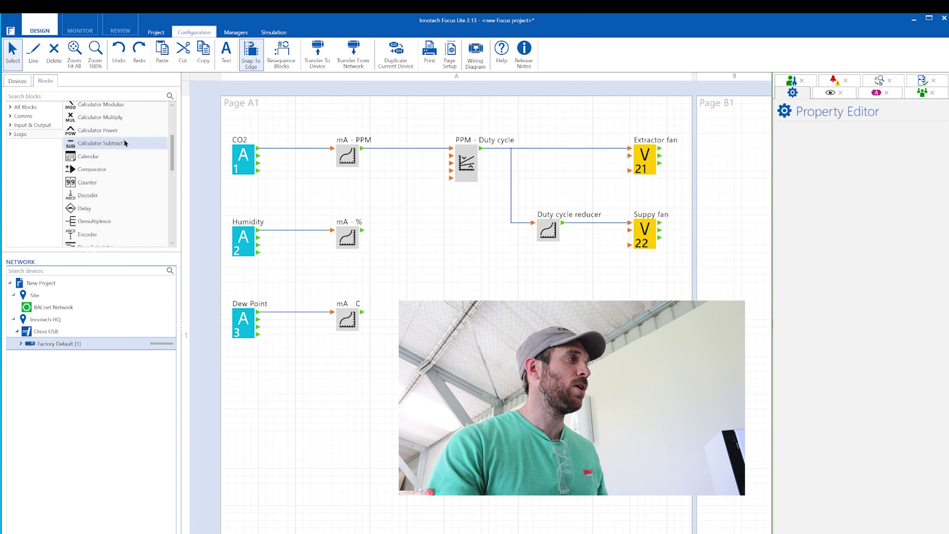
scroll(124, 142, "down", 5)
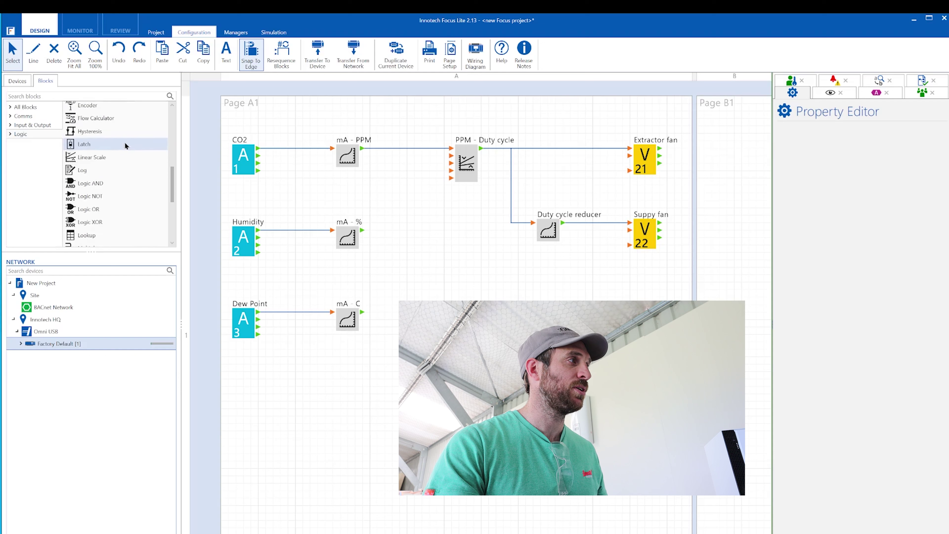
scroll(125, 143, "down", 4)
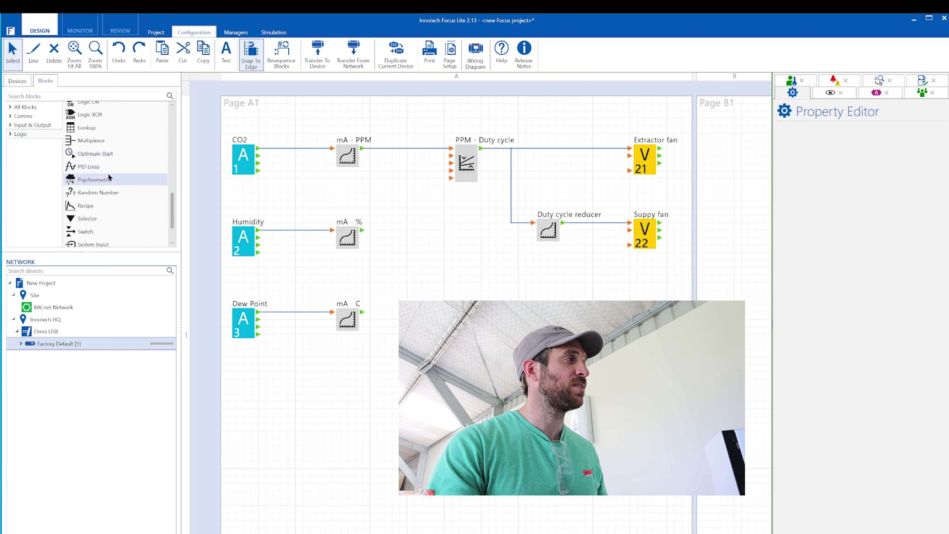
left_click_drag(88, 167, 456, 249)
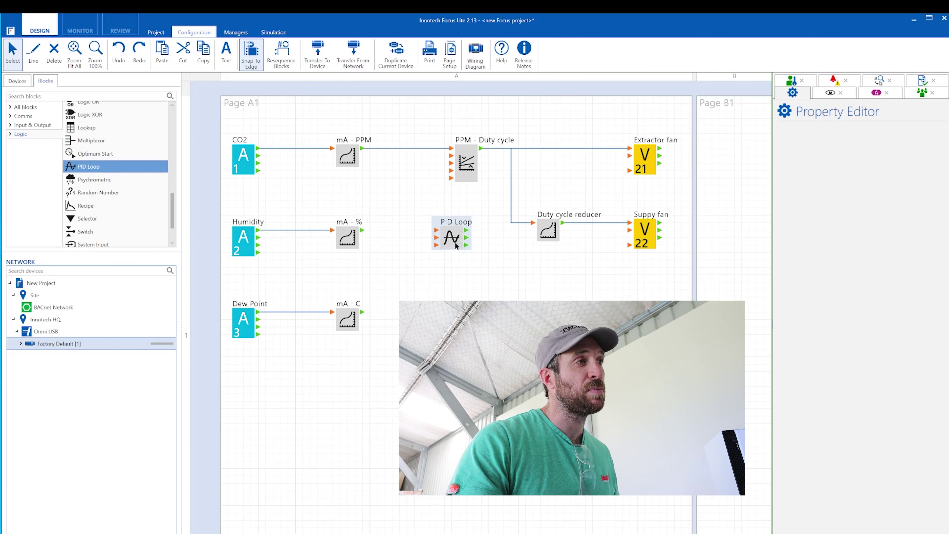
left_click(456, 243)
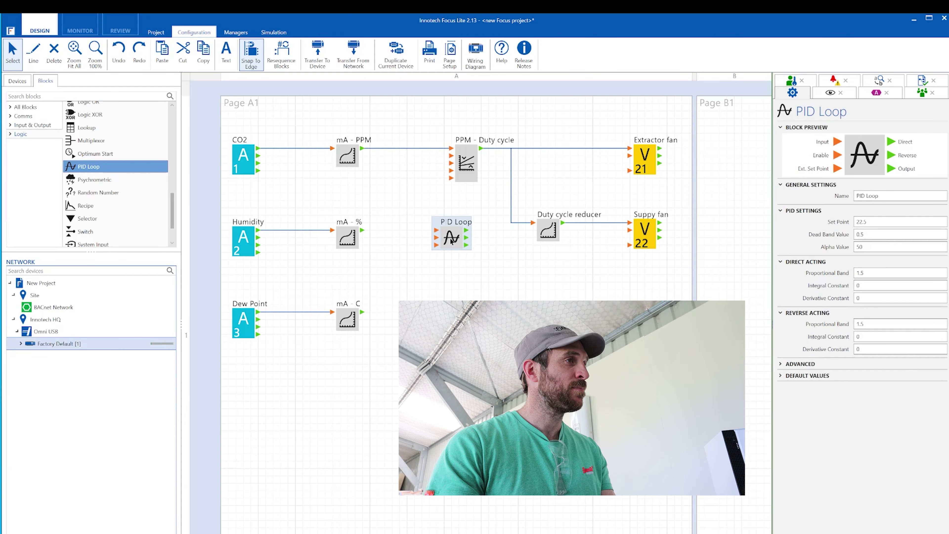
key("Delete")
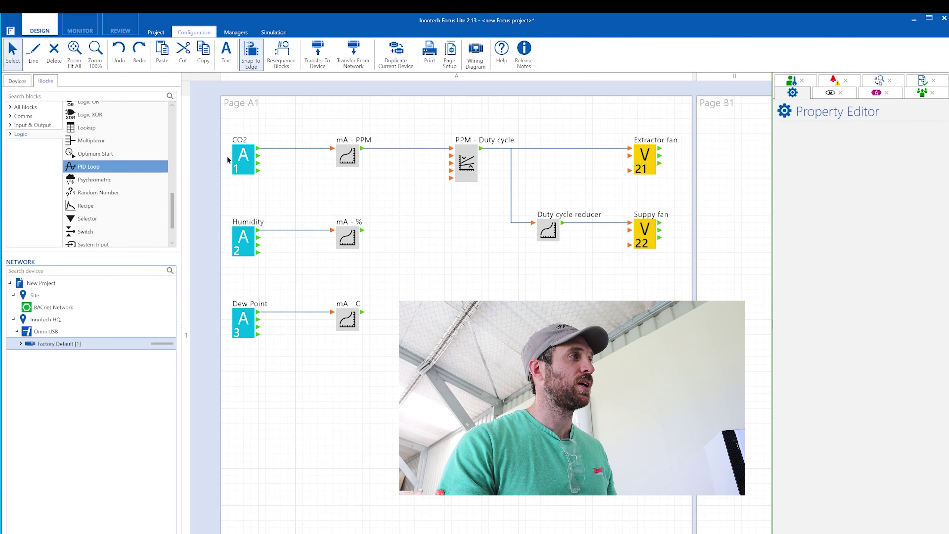
Review the CO2, Humidity and Dew Point input settings, then display the mA - PPM curve (4–20 to 0–2000).
left_click(248, 164)
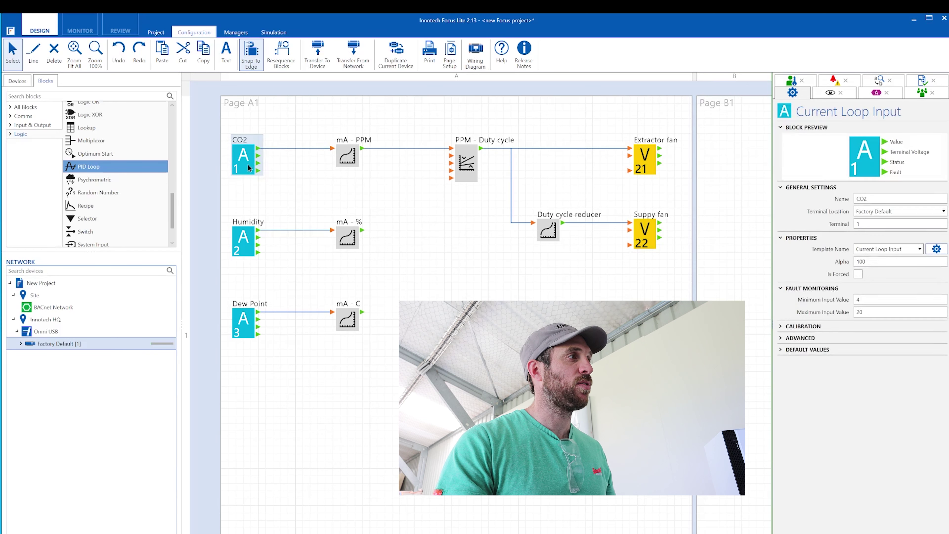
left_click(246, 242)
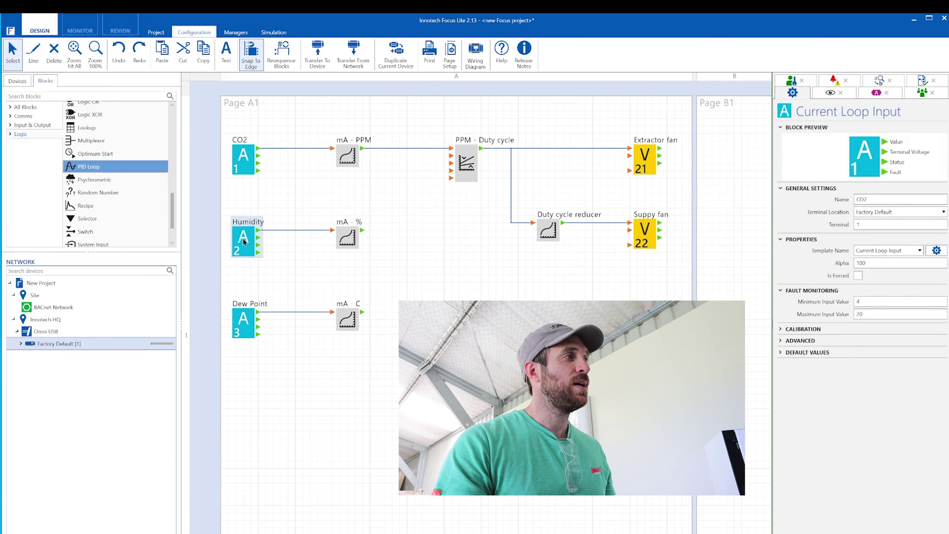
left_click(238, 325)
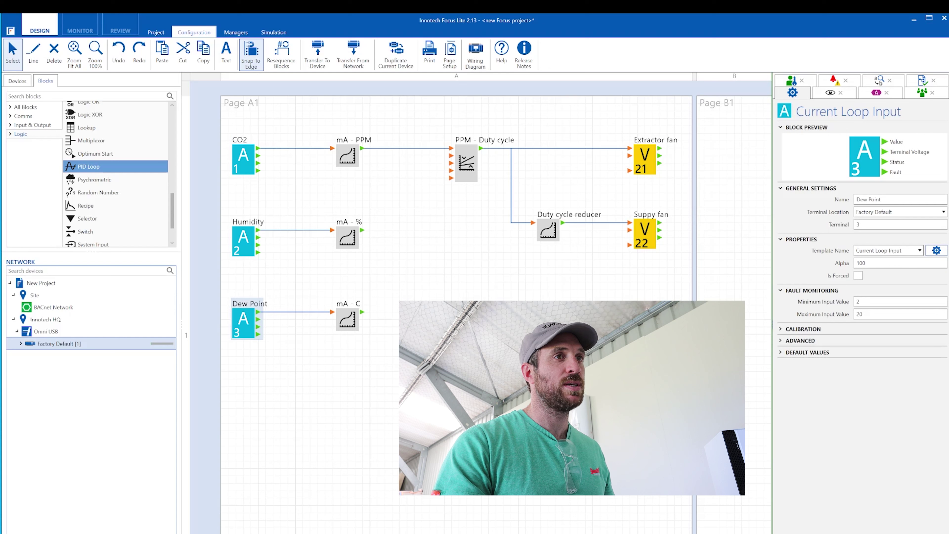
left_click(879, 304)
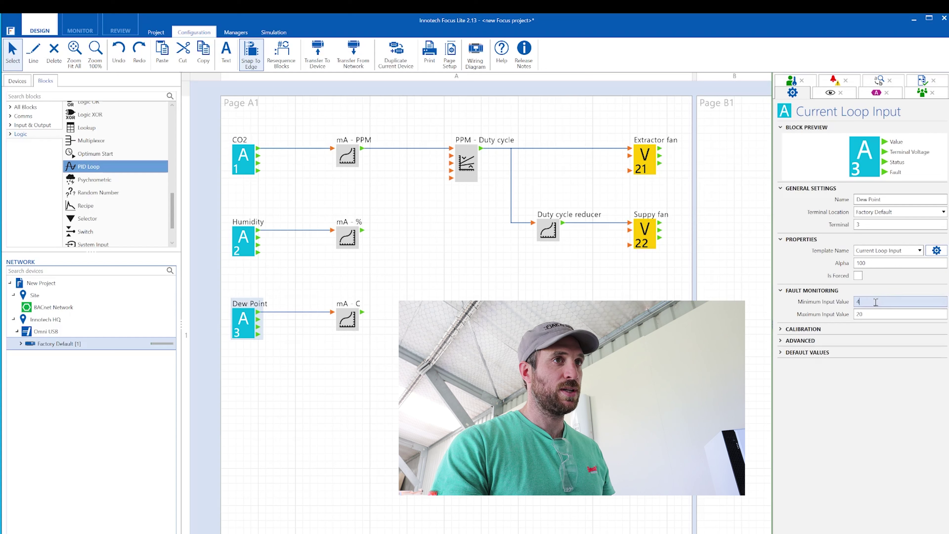
left_click(448, 269)
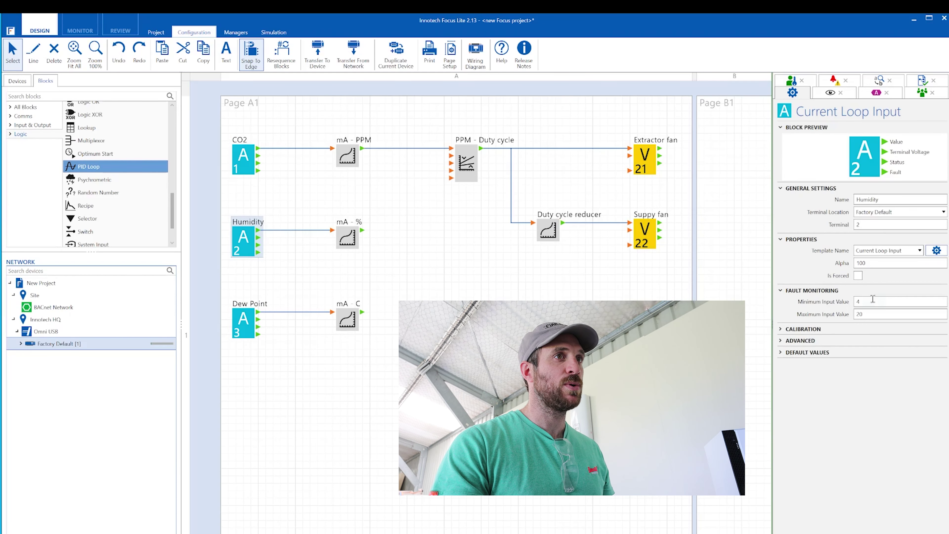
left_click(246, 156)
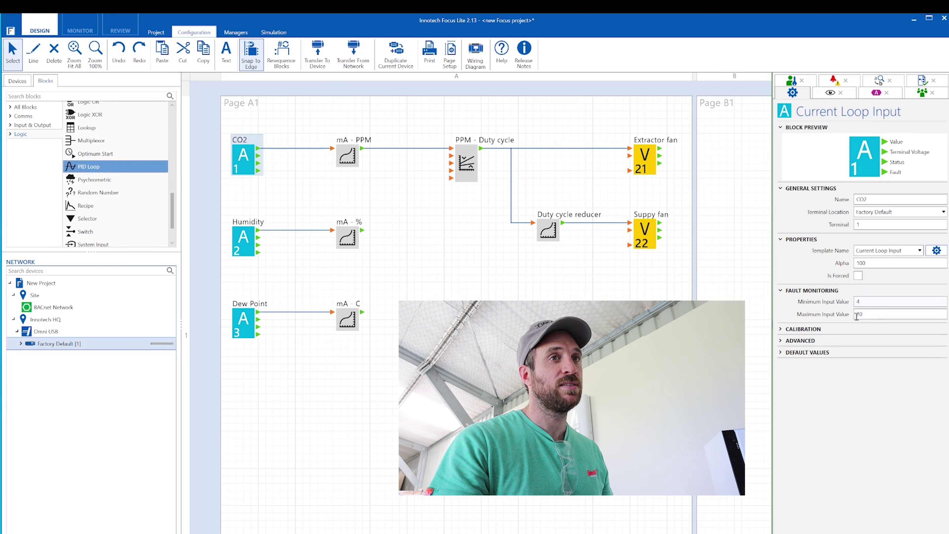
left_click(351, 156)
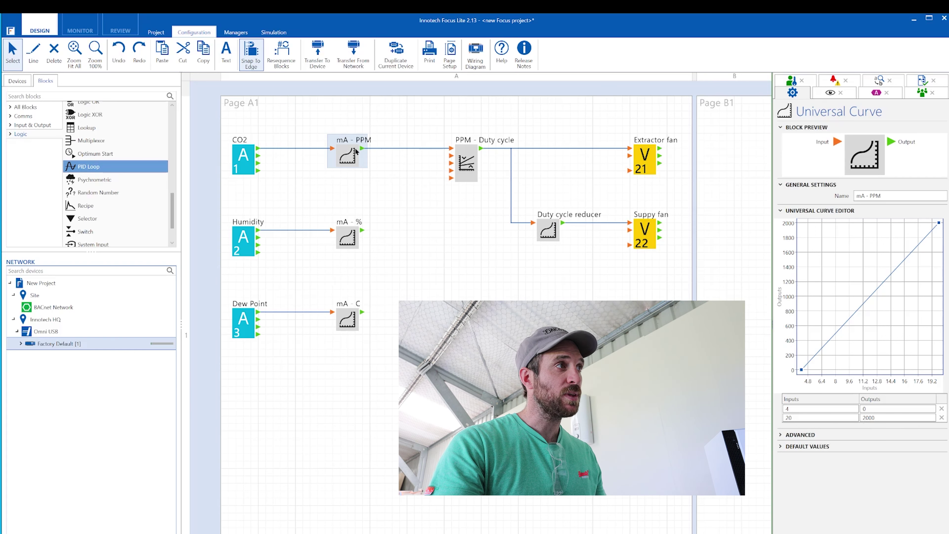
Display the PPM - Duty cycle Linear Scale mapping 500–2000 PPM to 12–100 output.
left_click(466, 164)
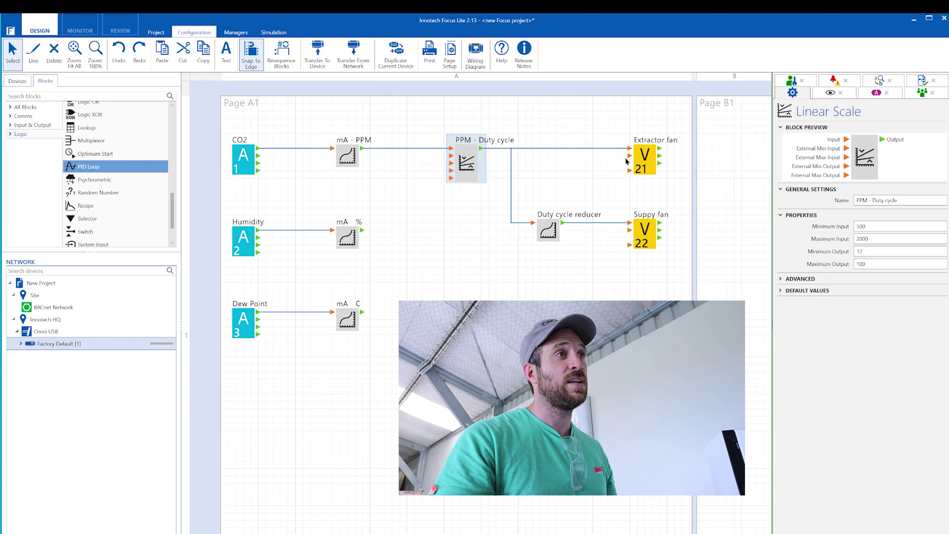
Show the Extractor fan V21 Voltage Output settings: terminal 21, 0% disable and fault values.
left_click(647, 159)
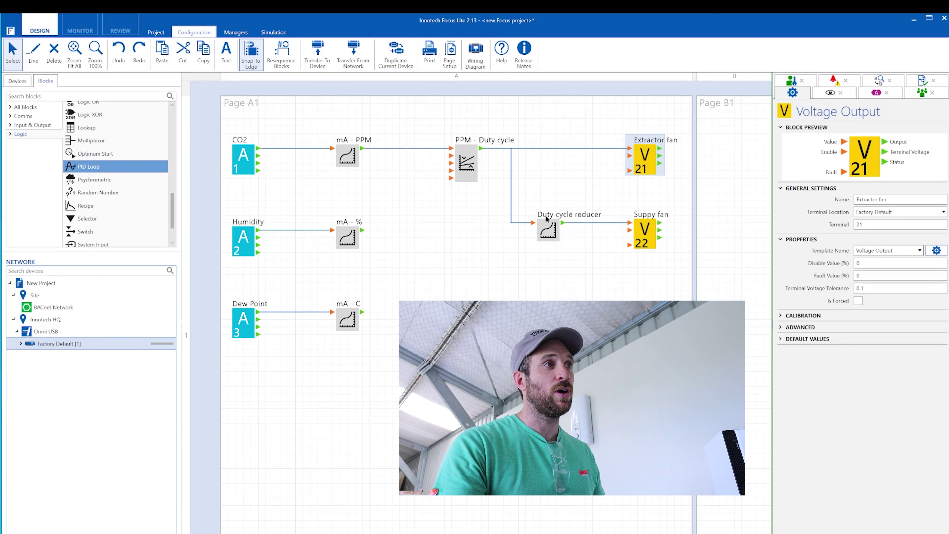
Set Duty cycle reducer points 12→12, 36→20, 80→50 and 100→65, then select the Humidity input.
left_click(549, 229)
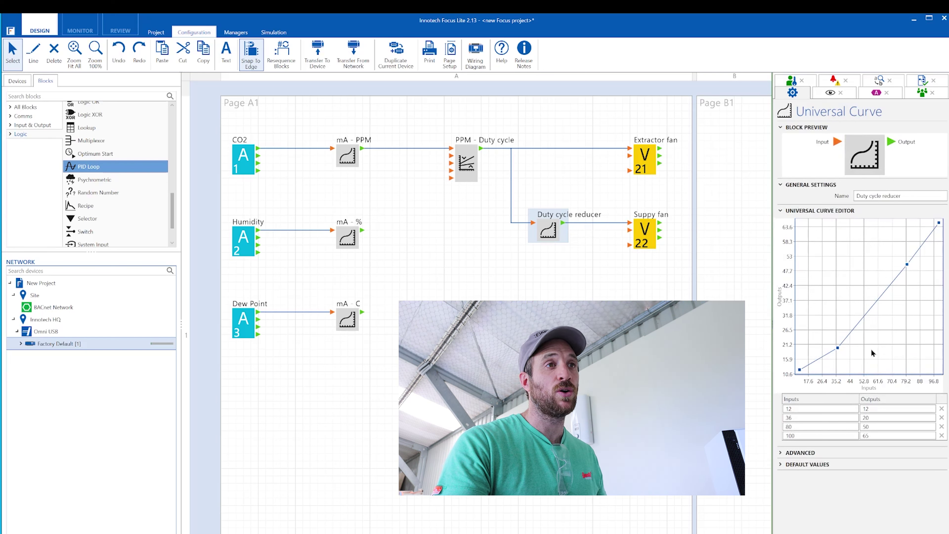
left_click(793, 408)
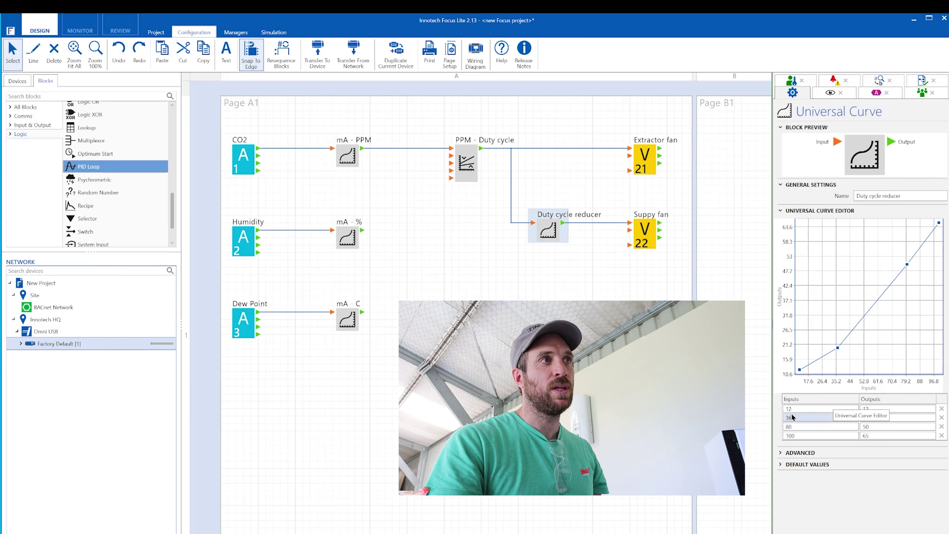
left_click(866, 409)
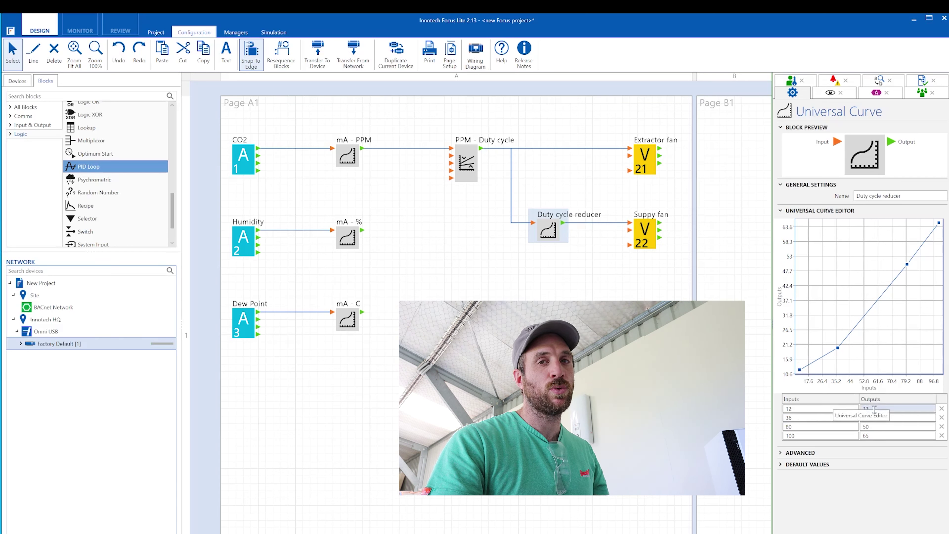
left_click(797, 418)
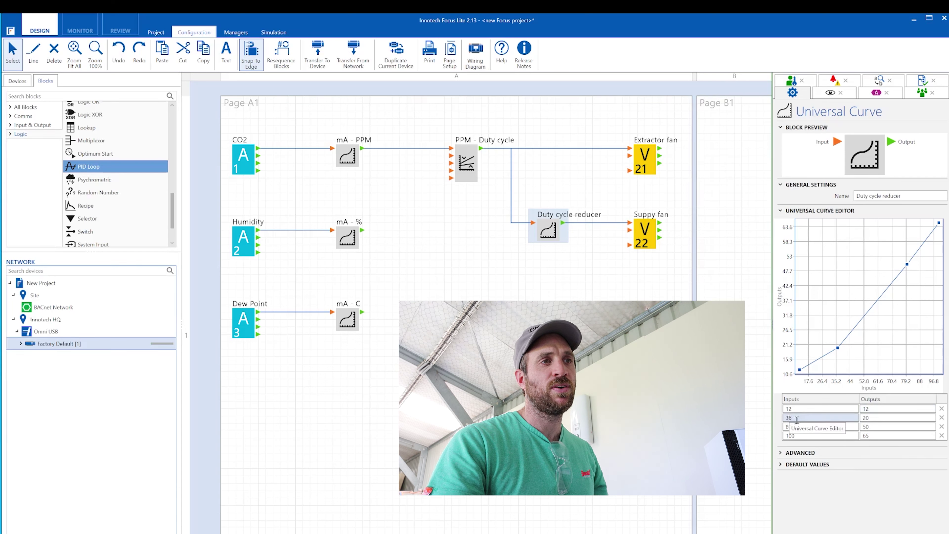
left_click(877, 419)
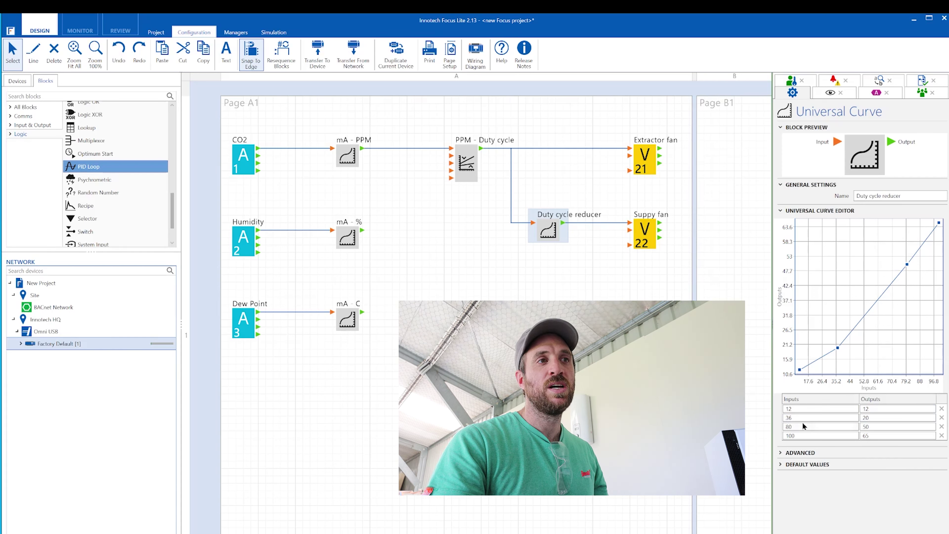
left_click(804, 436)
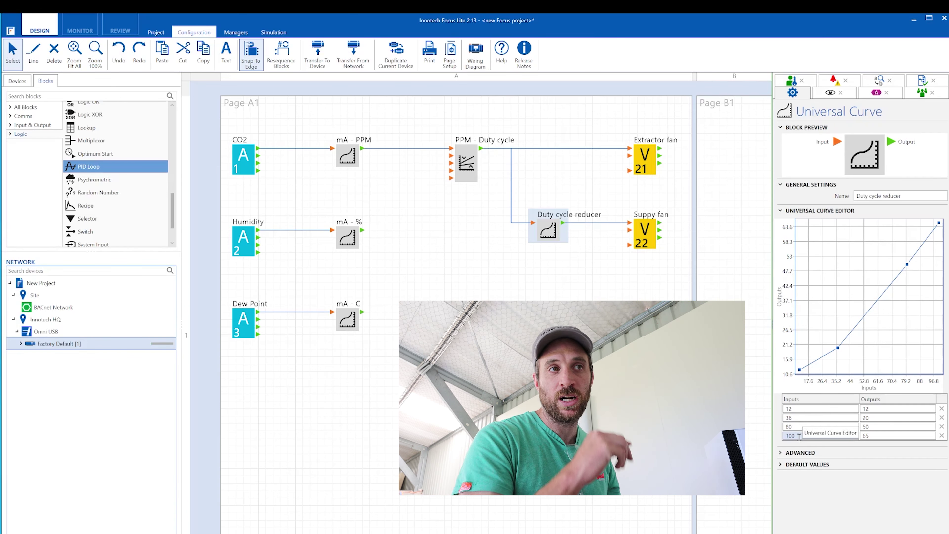
left_click(871, 436)
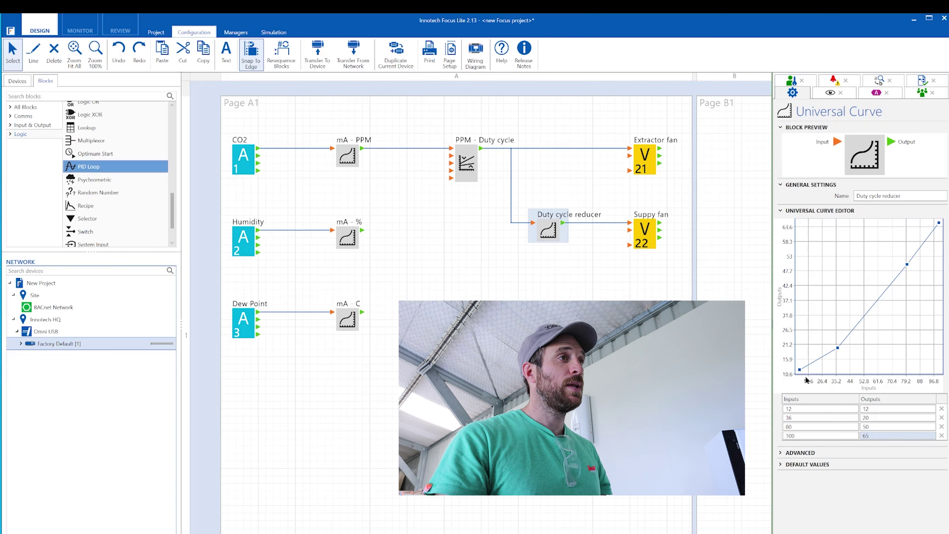
left_click(245, 242)
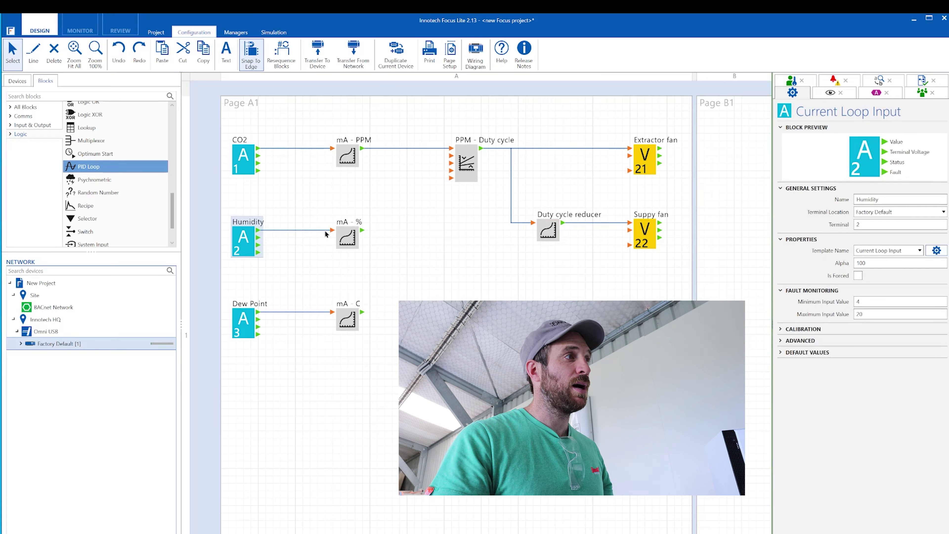
Review the mA - % curve (4 mA→0, 20 mA→100), then select the Dew Point input.
left_click(348, 241)
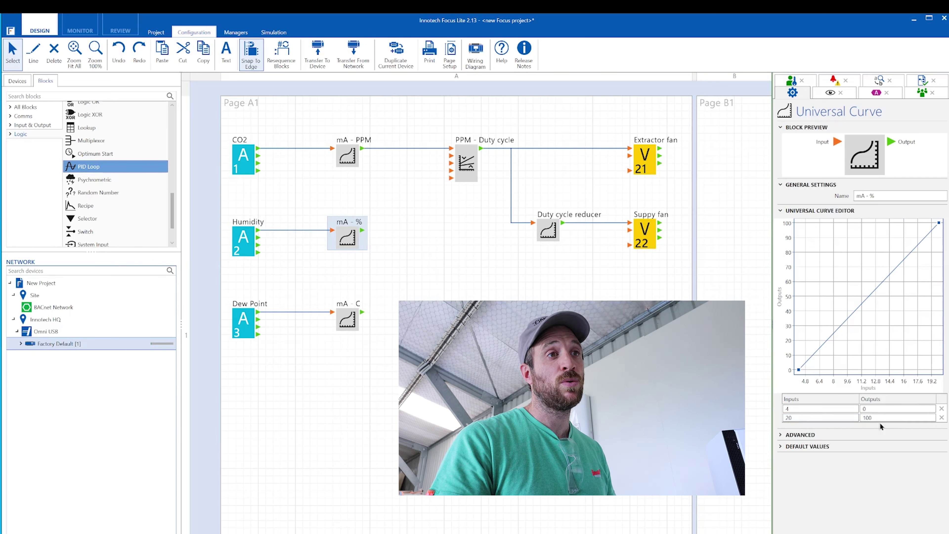
left_click(241, 326)
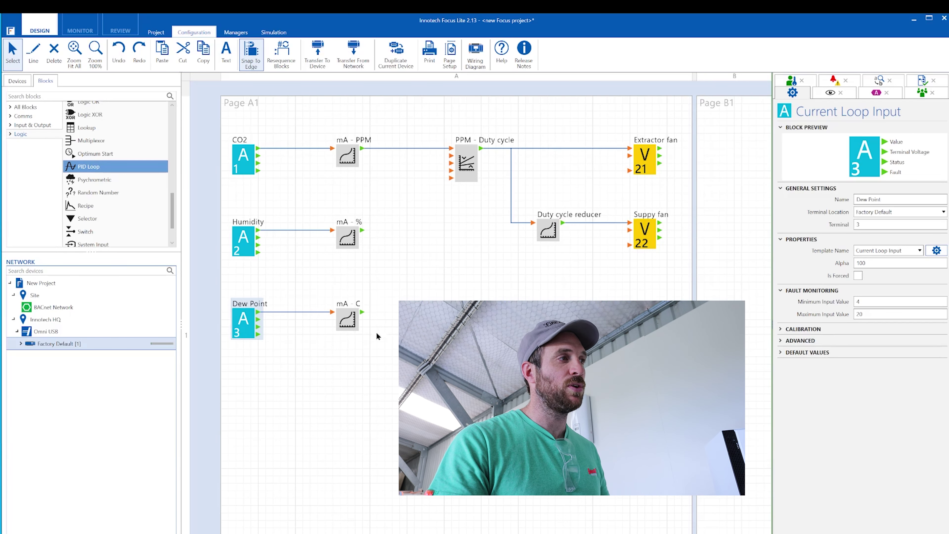
Set the mA - C curve outputs to -40 at 4 mA and 60 at 20 mA, then deselect it.
left_click(348, 319)
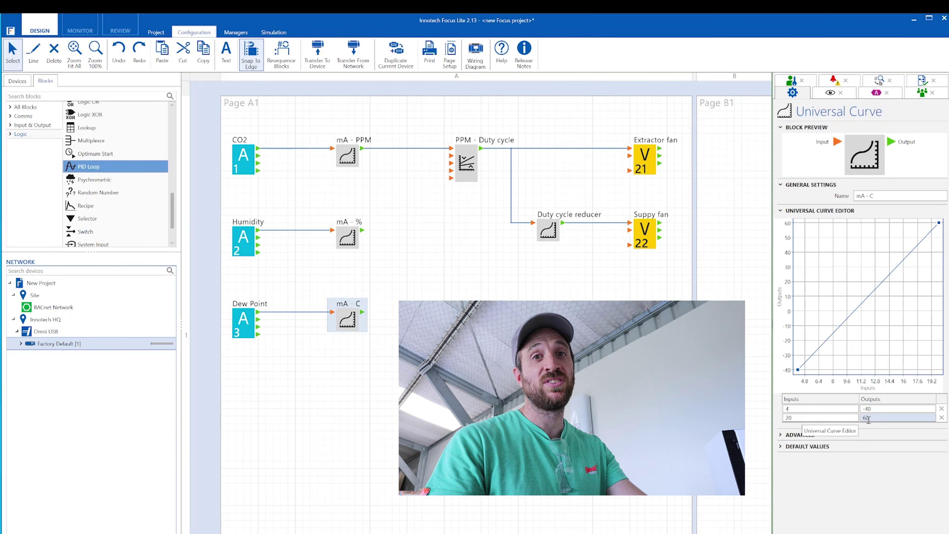
key("Escape")
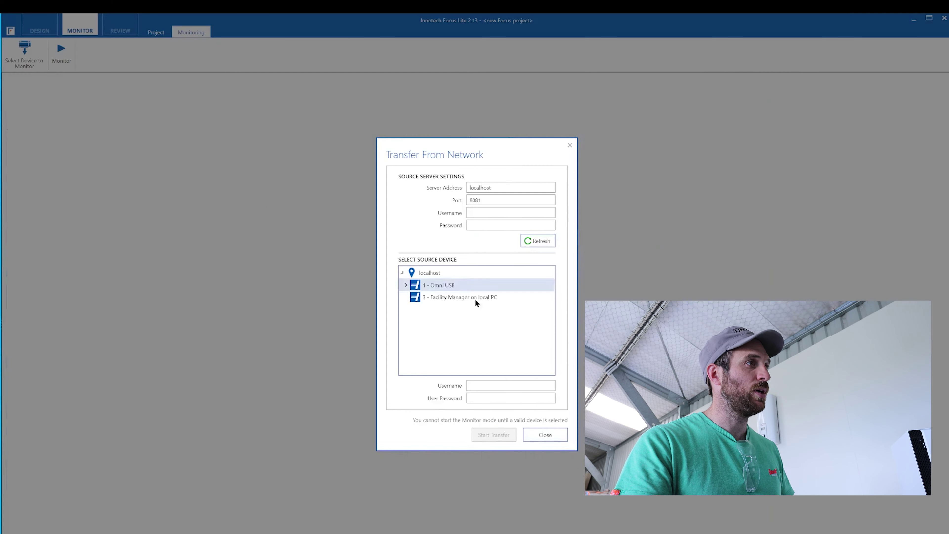
Transfer the 1 - Factory Default (3.2) device's logic from Omni USB for live monitoring.
left_click(406, 286)
left_click(453, 297)
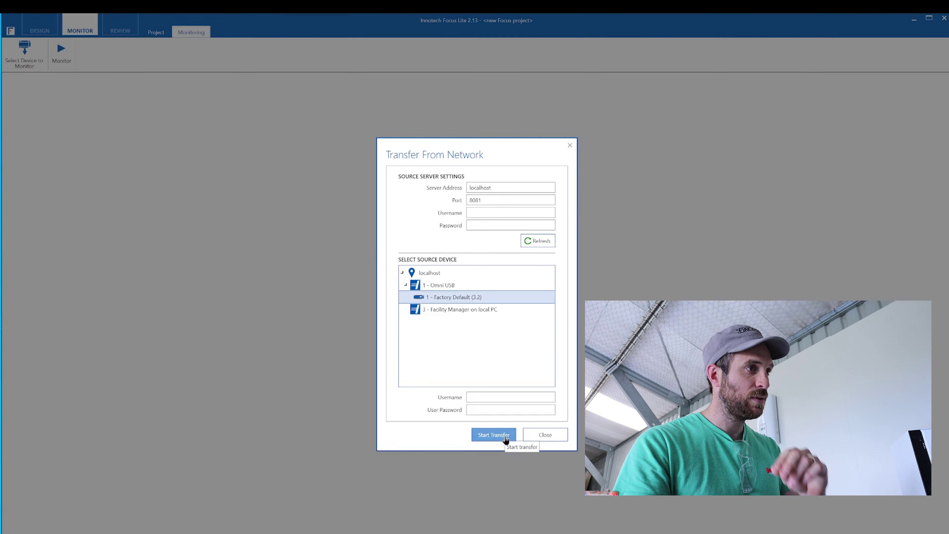
left_click(505, 436)
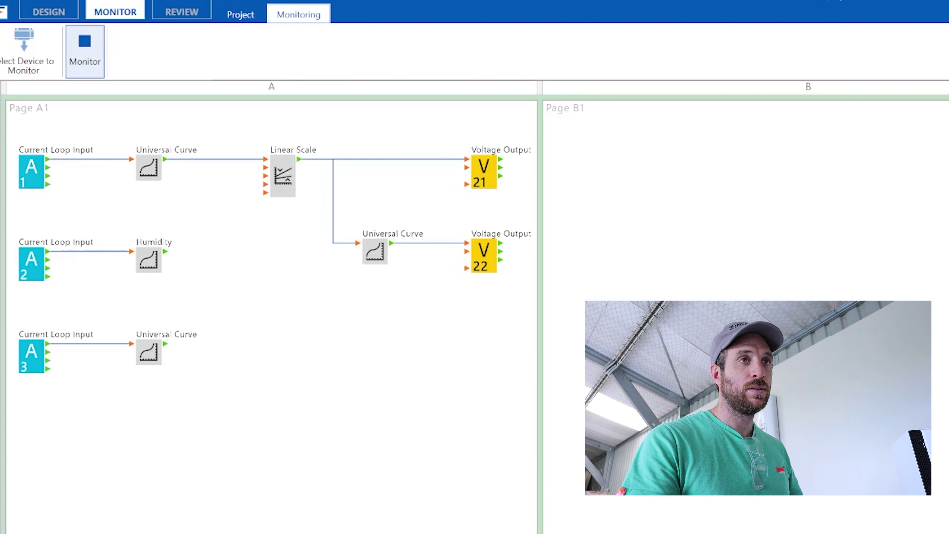
Add live value popups on CO2 input A1, the curve output, Linear Scale output and output 21 feed.
left_click_drag(49, 158, 81, 129)
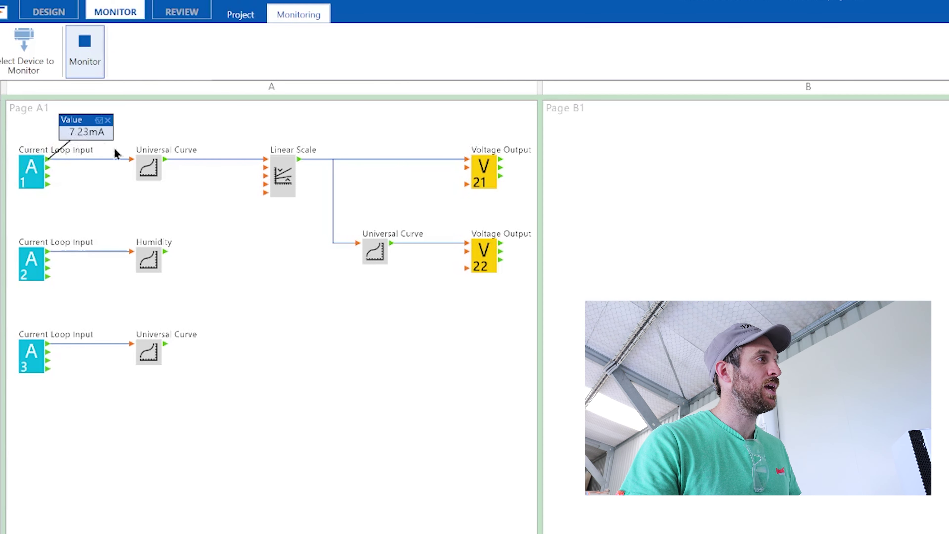
left_click(168, 159)
left_click_drag(216, 131, 192, 124)
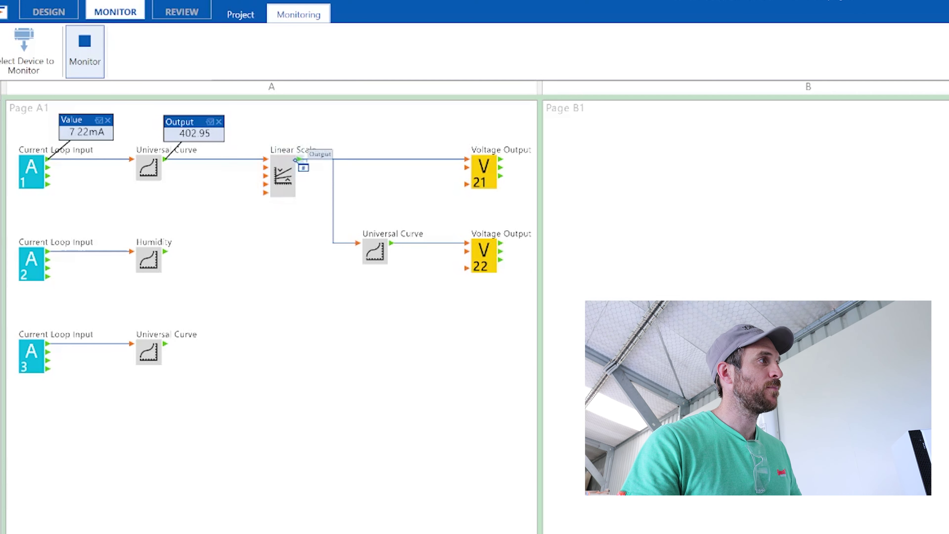
left_click(302, 168)
left_click_drag(343, 129, 325, 127)
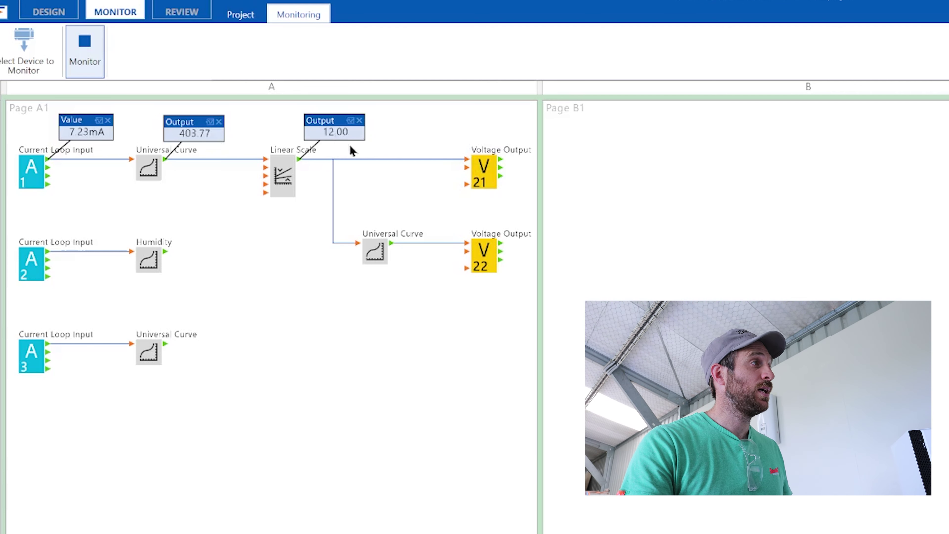
left_click(456, 159)
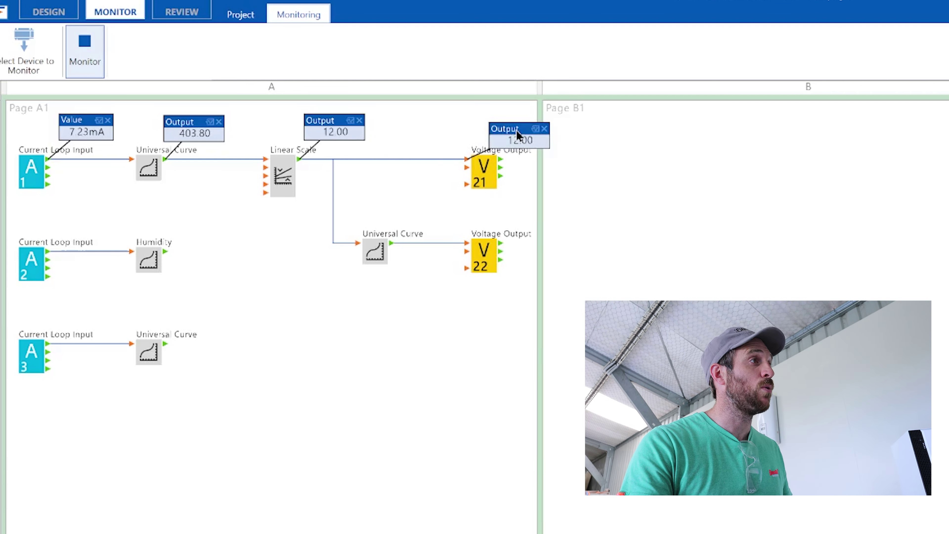
left_click_drag(519, 133, 474, 133)
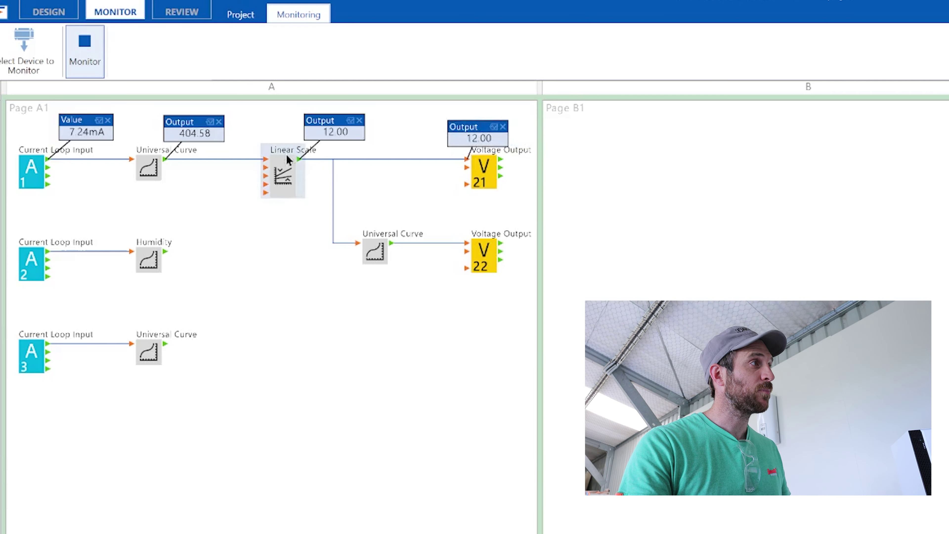
Add live popups on the lower curve's input and output feeding output 22, tidying popup positions.
left_click(355, 239)
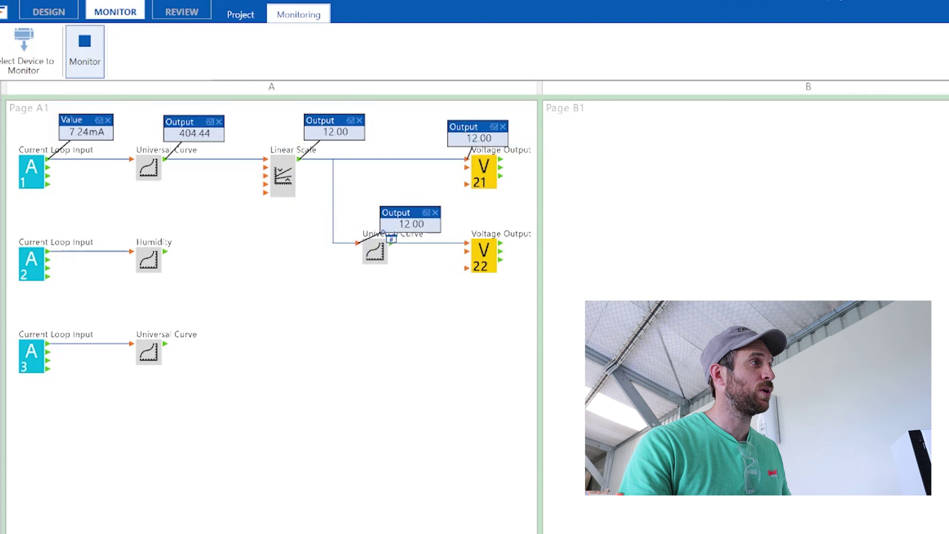
left_click_drag(370, 225, 284, 220)
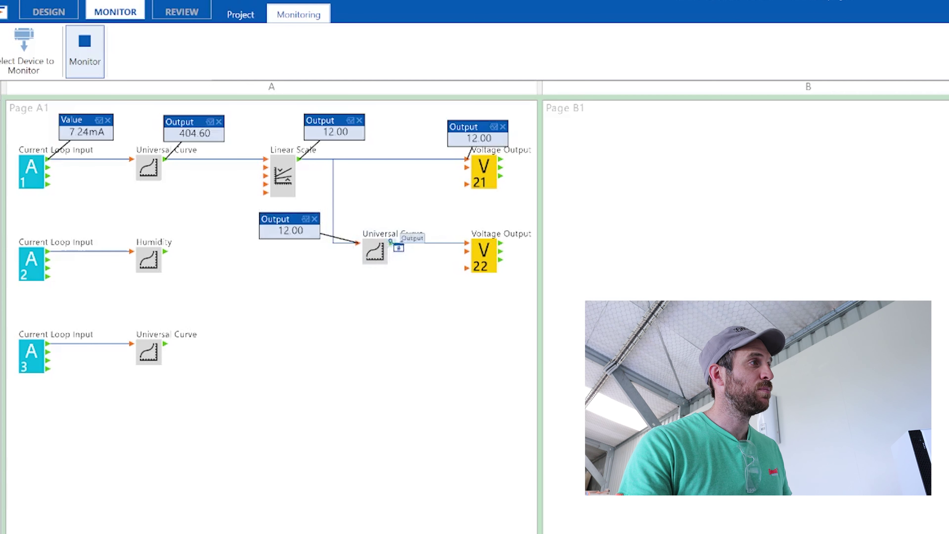
left_click(394, 242)
left_click_drag(445, 214, 417, 211)
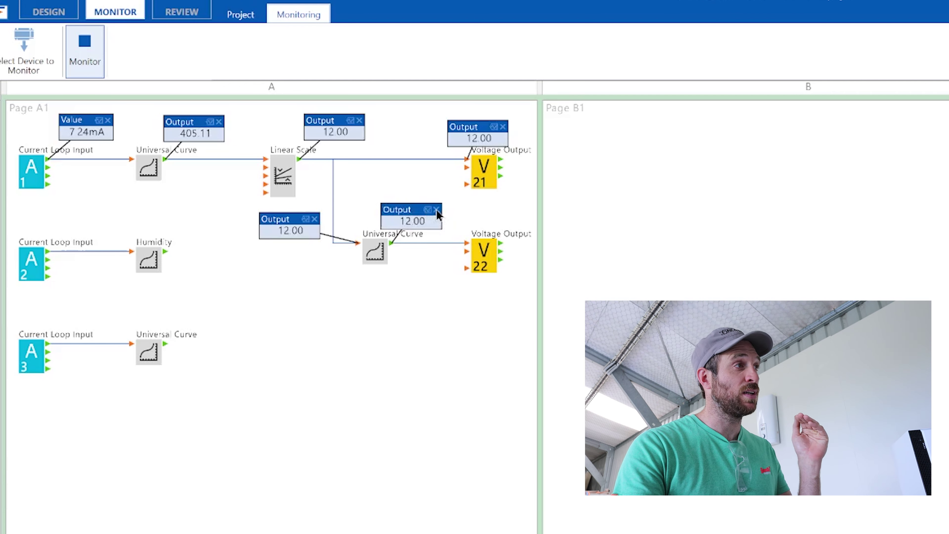
mouse_move(437, 213)
left_mouse_down()
mouse_move(471, 242)
mouse_move(464, 240)
mouse_move(485, 216)
mouse_move(434, 214)
left_mouse_up()
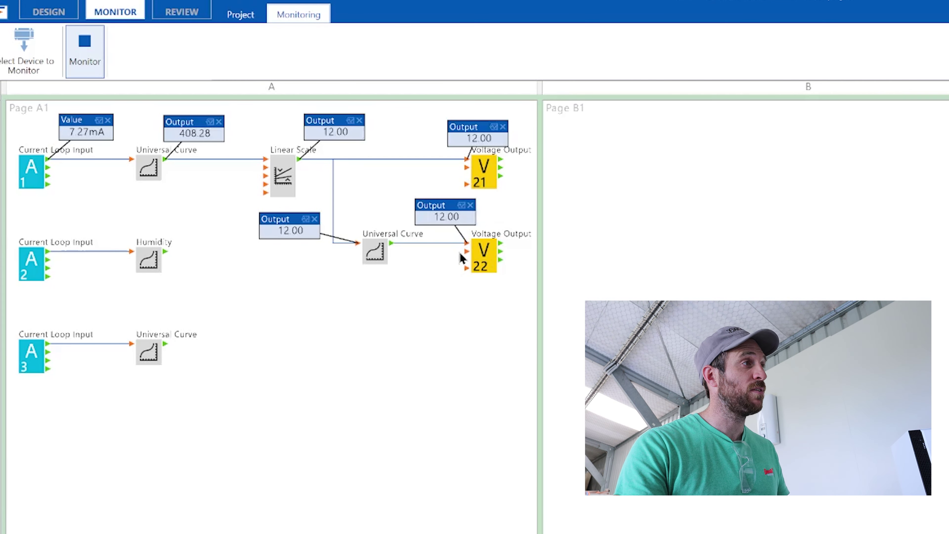
left_click_drag(471, 127, 434, 121)
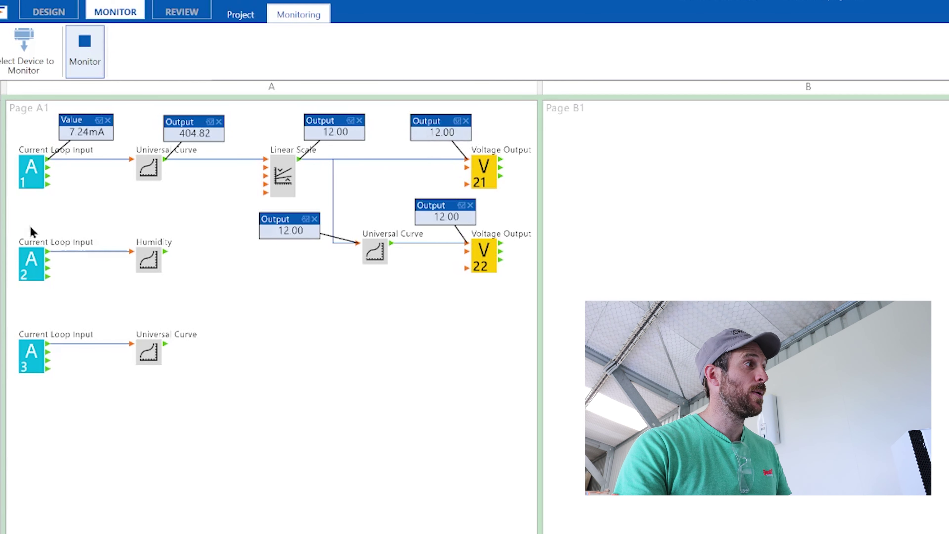
Add live popups for humidity input A2 and the Humidity curve's output, removing a redundant one.
left_click(50, 251)
left_click_drag(96, 221, 78, 220)
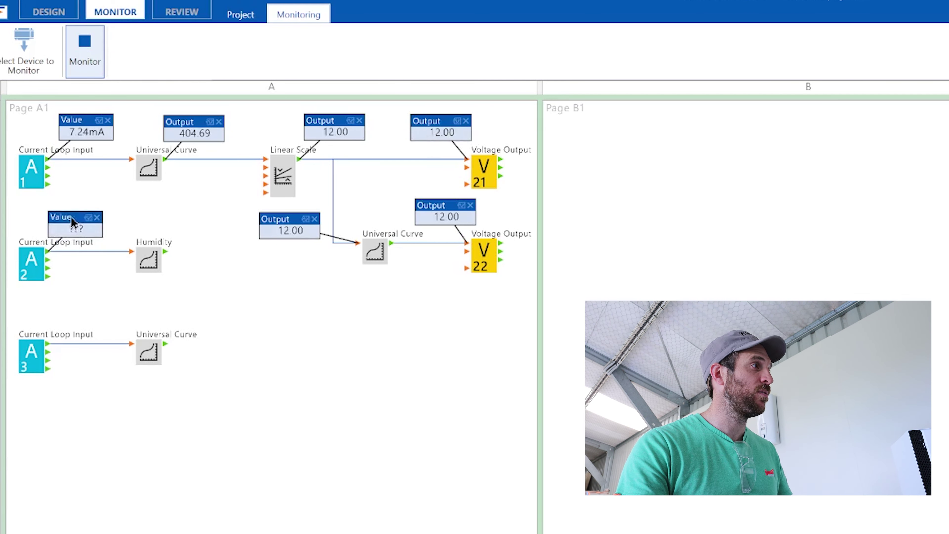
left_click(133, 251)
mouse_move(168, 217)
left_mouse_down()
mouse_move(156, 217)
mouse_move(203, 225)
mouse_move(175, 223)
left_mouse_up()
left_click(190, 217)
left_click(165, 252)
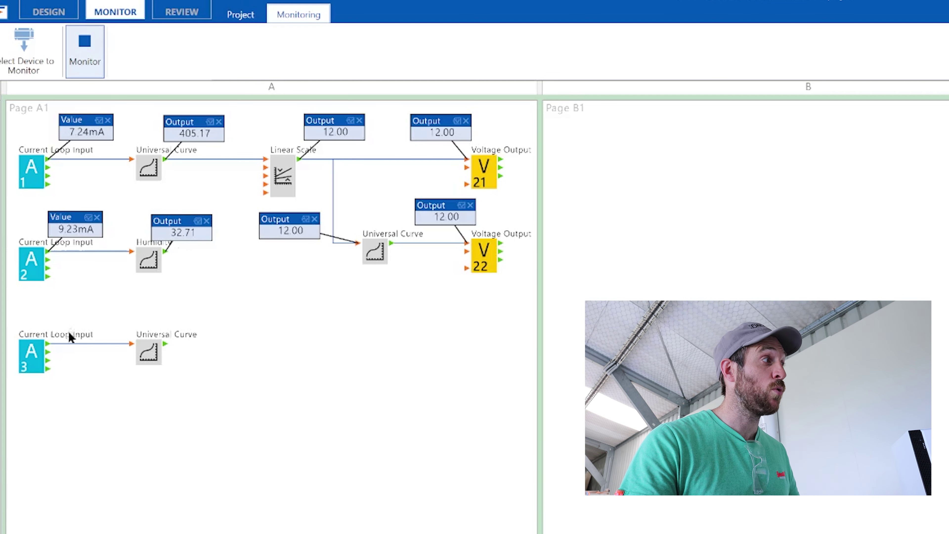
Add live popups for dew point input A3 and its curve output, placed above the blocks.
left_click(49, 343)
left_click_drag(93, 314, 74, 320)
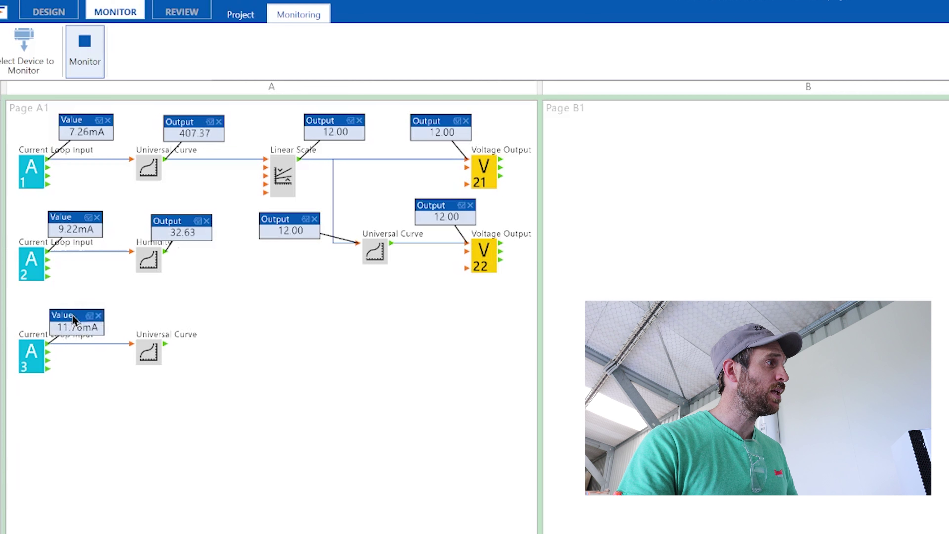
left_click(165, 343)
left_click_drag(176, 339, 176, 317)
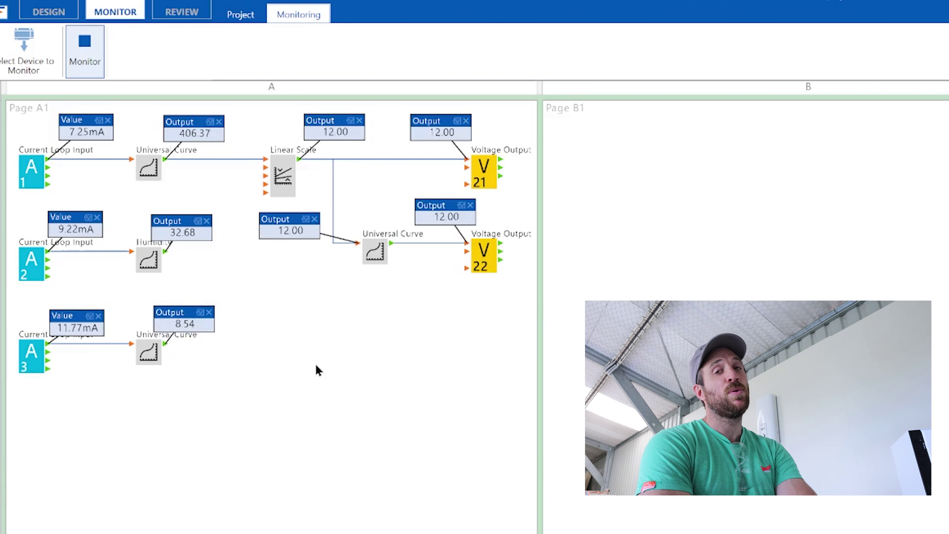